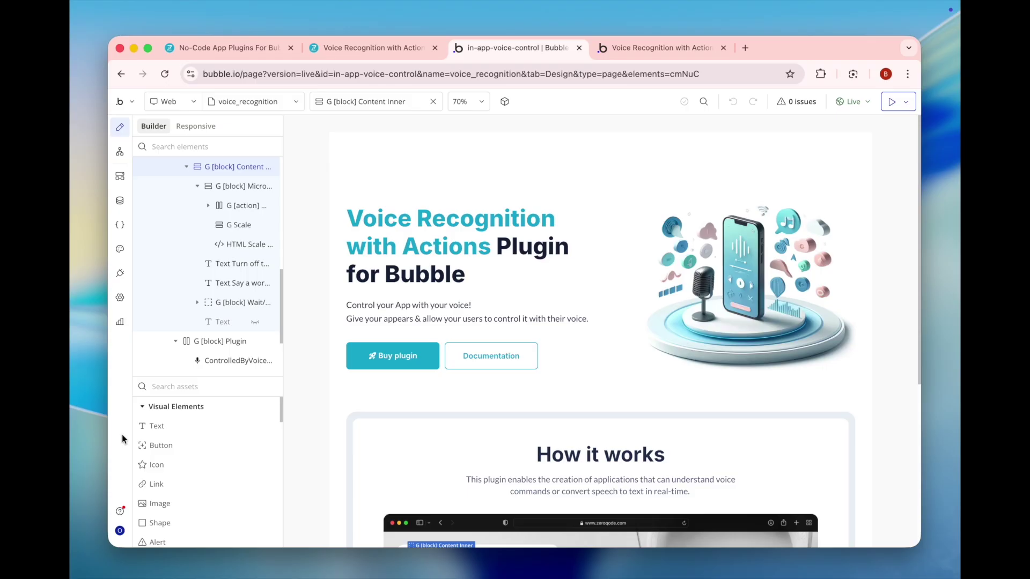
# Step: Search the plugin marketplace for "Voice", then close the Install new plugins dialog
pyautogui.click(119, 275)
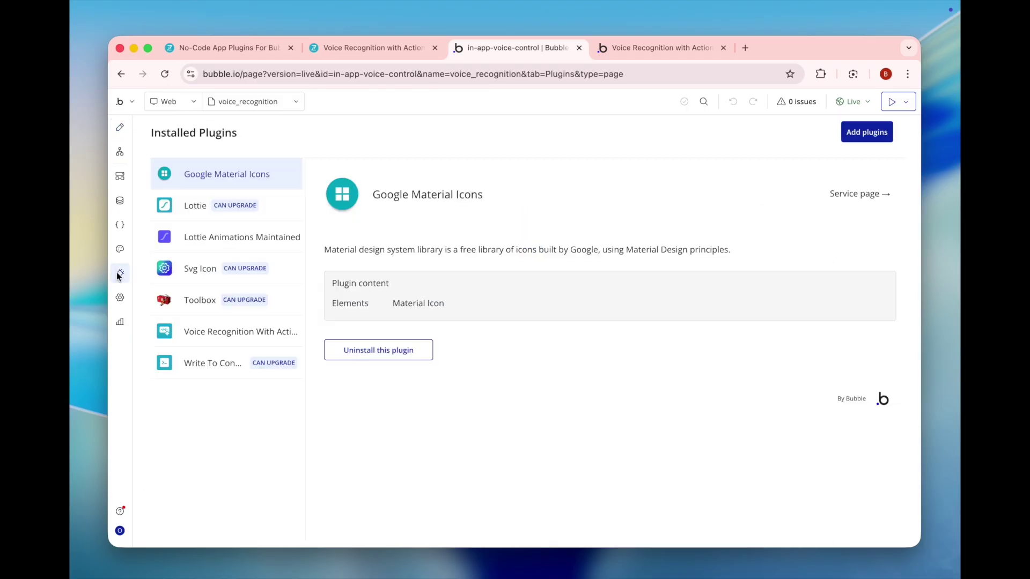
pyautogui.click(856, 140)
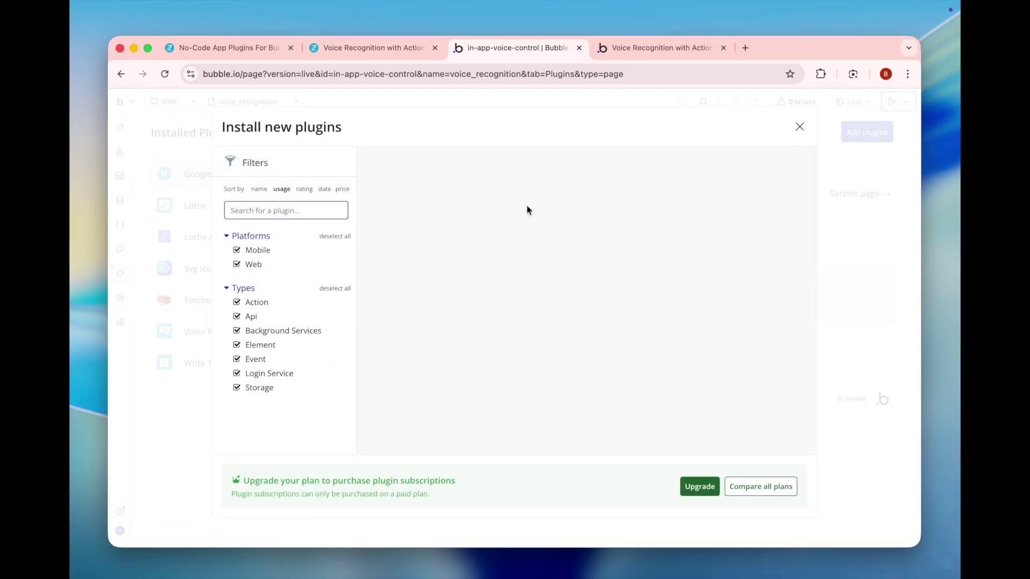
pyautogui.write('Voice')
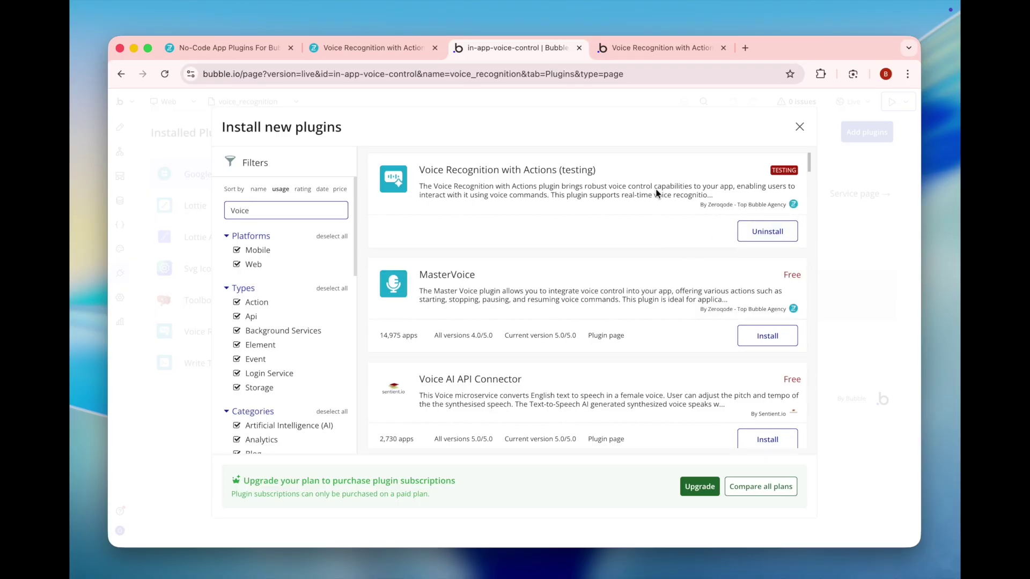
pyautogui.click(799, 126)
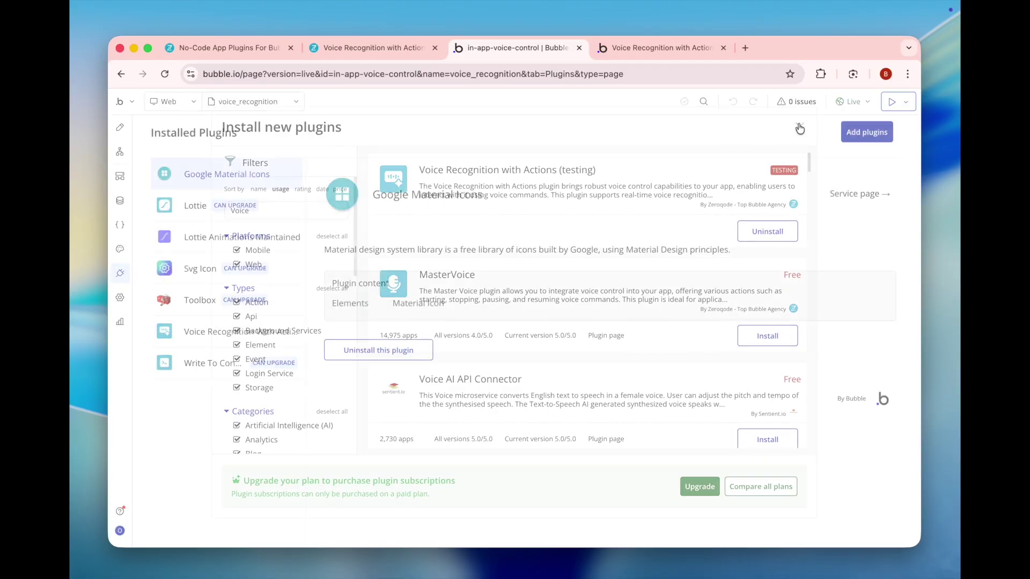
# Step: Review the description and plugin content of the installed Voice Recognition With Actions plugin
pyautogui.click(248, 341)
pyautogui.scroll(-10, 377, 376)
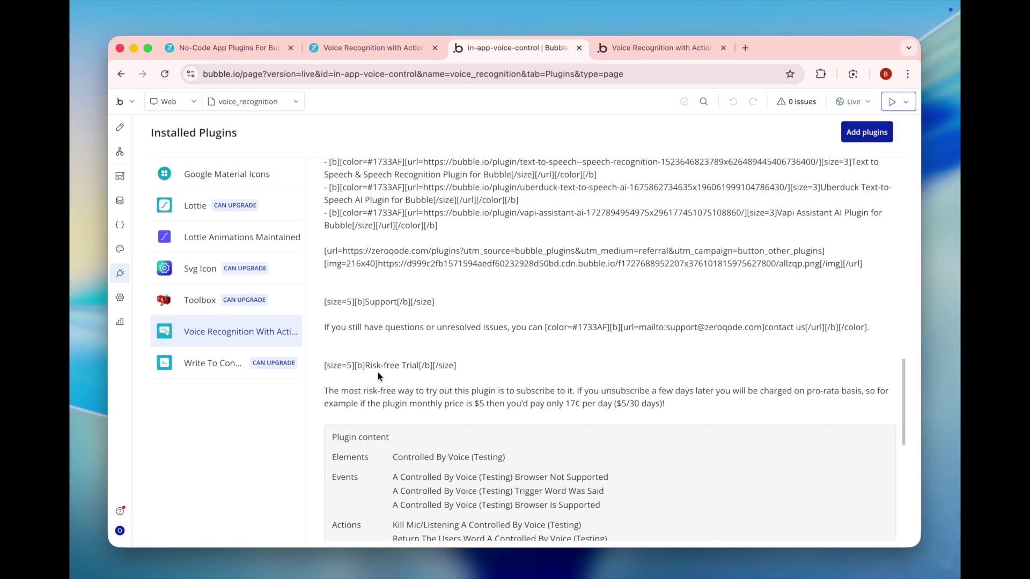
pyautogui.scroll(-2, 378, 372)
# Step: Return to the page design and inspect the voice_recognition page's properties and custom states
pyautogui.click(115, 121)
pyautogui.scroll(7, 212, 257)
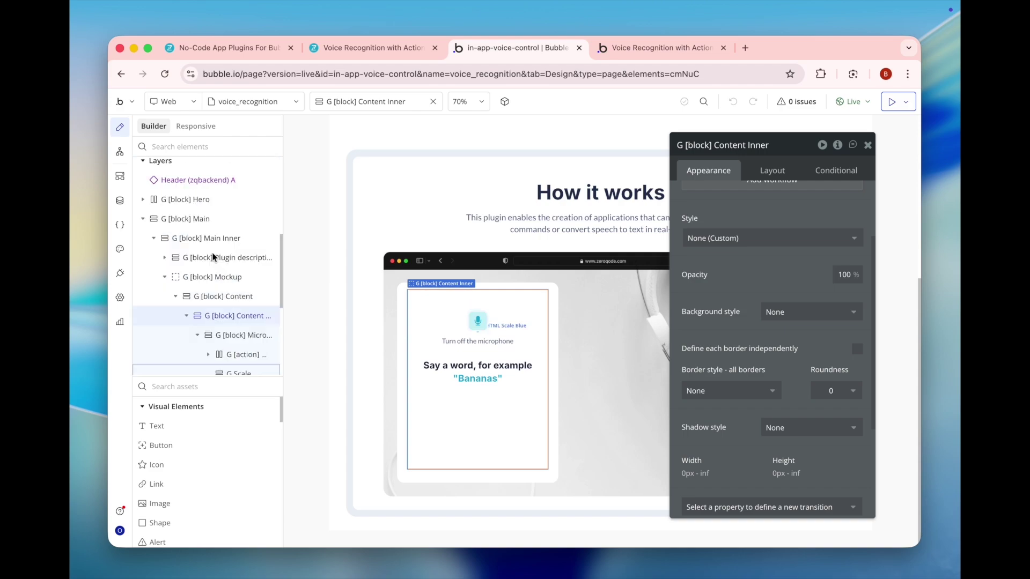
pyautogui.click(196, 185)
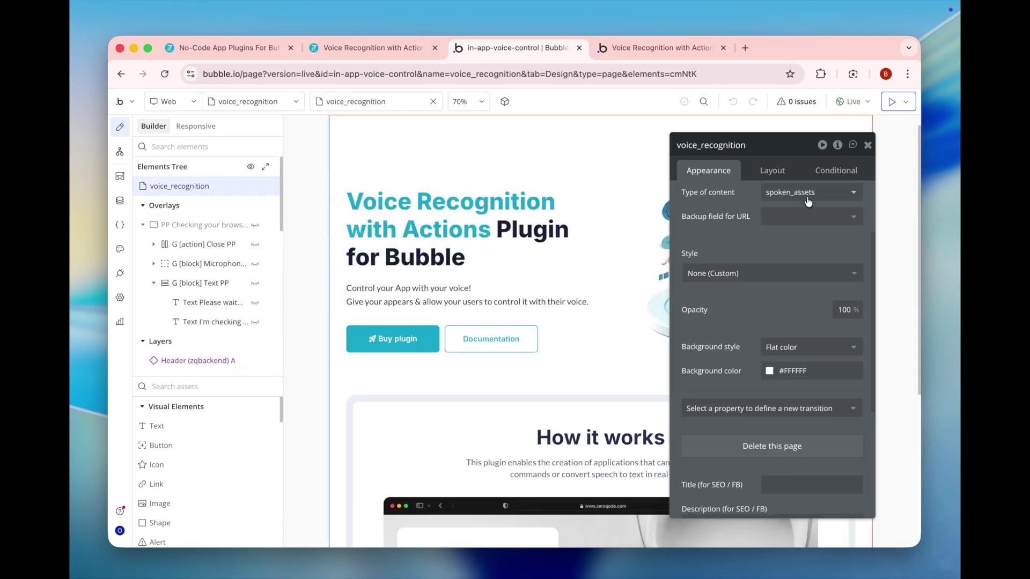
pyautogui.click(837, 149)
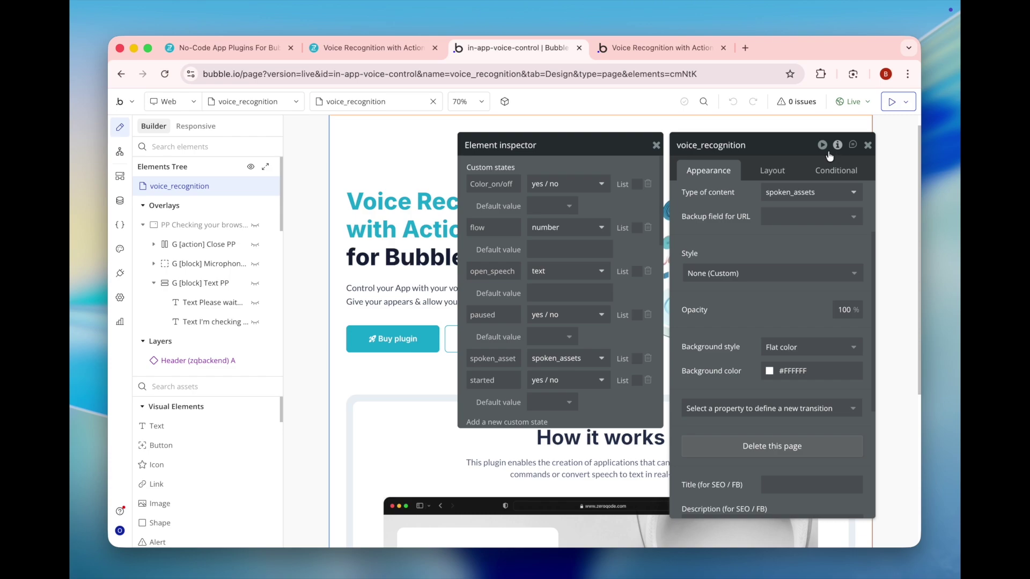
# Step: Search the available assets for "cont" to find the Controlled By Voice element
pyautogui.click(211, 387)
pyautogui.write('conr')
pyautogui.press('BackSpace')
pyautogui.write('t')
# Step: Find the ControlledByVoice A element on the page by searching "Cont" and inspect its auto-binding field options
pyautogui.click(191, 143)
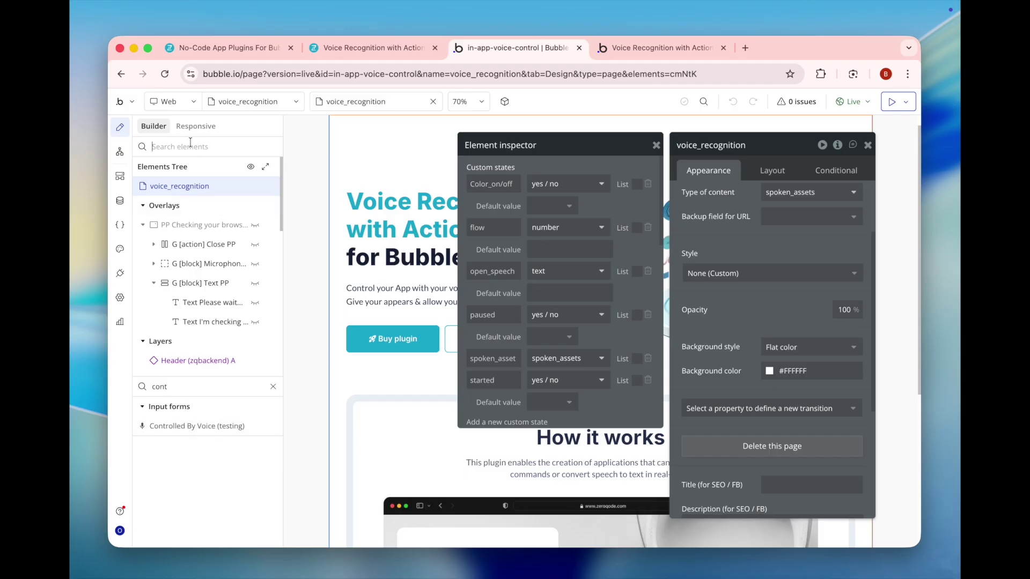
pyautogui.write('Cont')
pyautogui.click(188, 249)
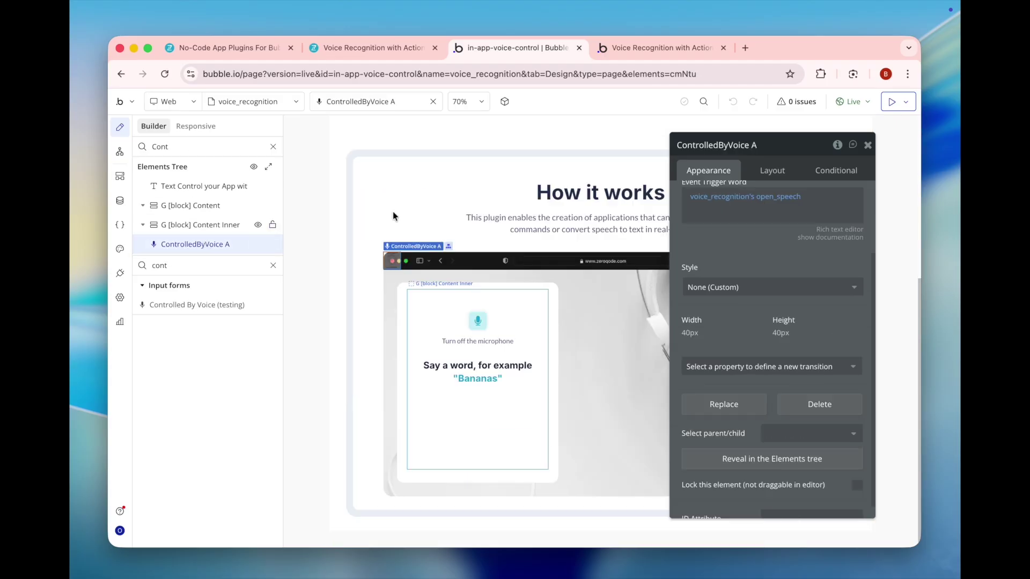
pyautogui.scroll(2, 741, 282)
pyautogui.scroll(-1, 741, 282)
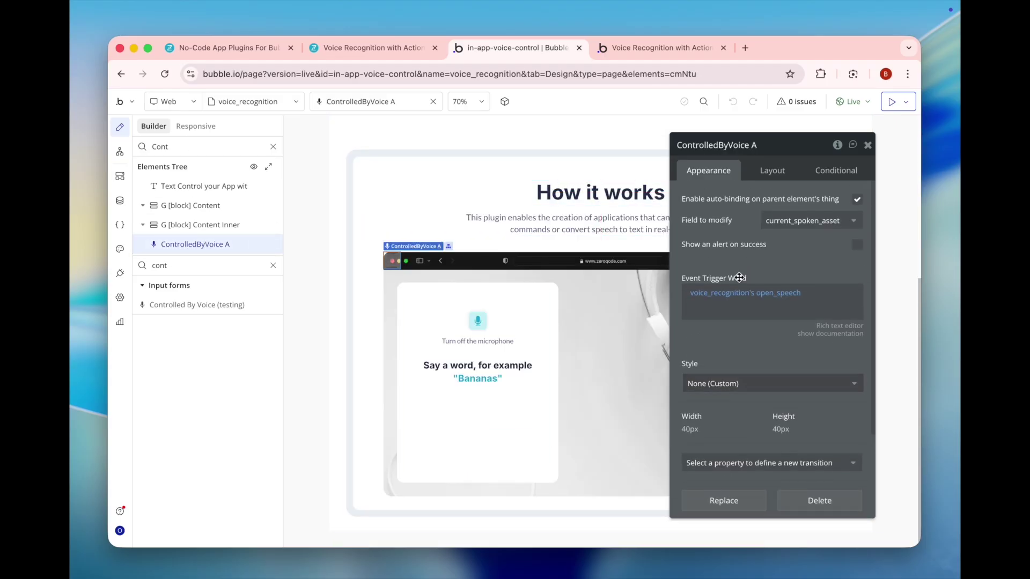
pyautogui.click(786, 232)
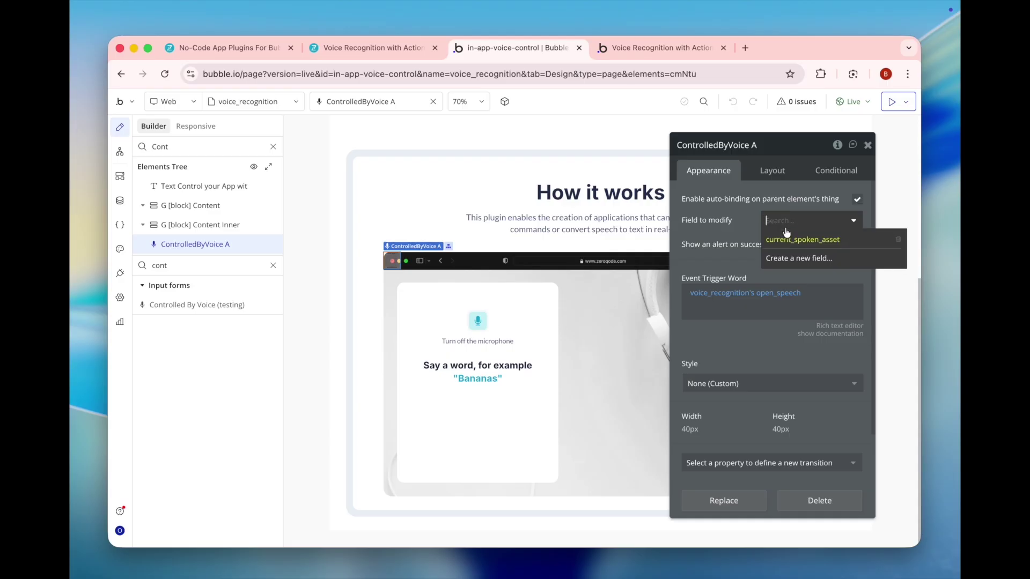
pyautogui.click(748, 221)
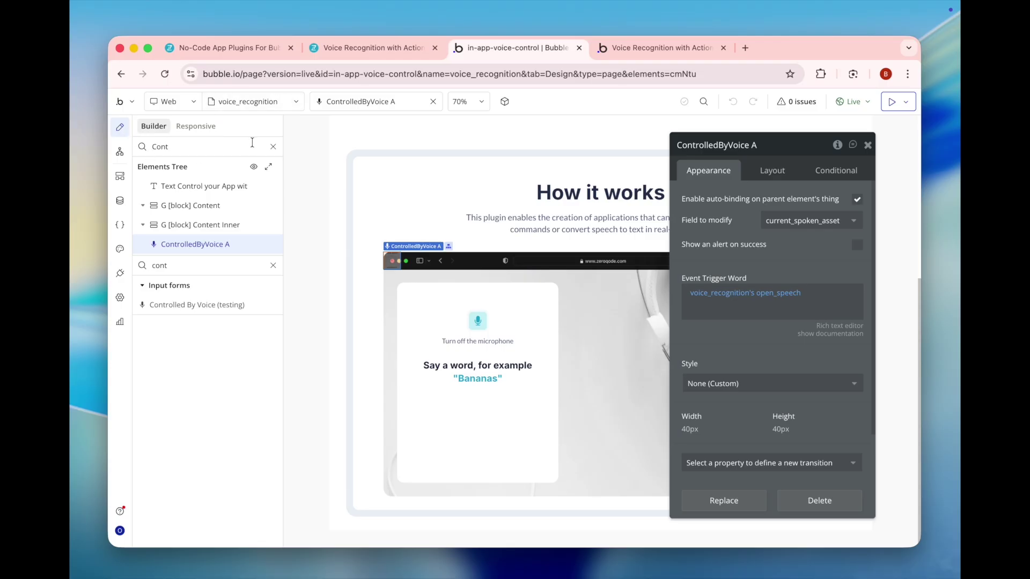
# Step: Clear the element search and review the voice_recognition page's custom states and the ControlledByVoice A properties
pyautogui.click(273, 147)
pyautogui.click(185, 186)
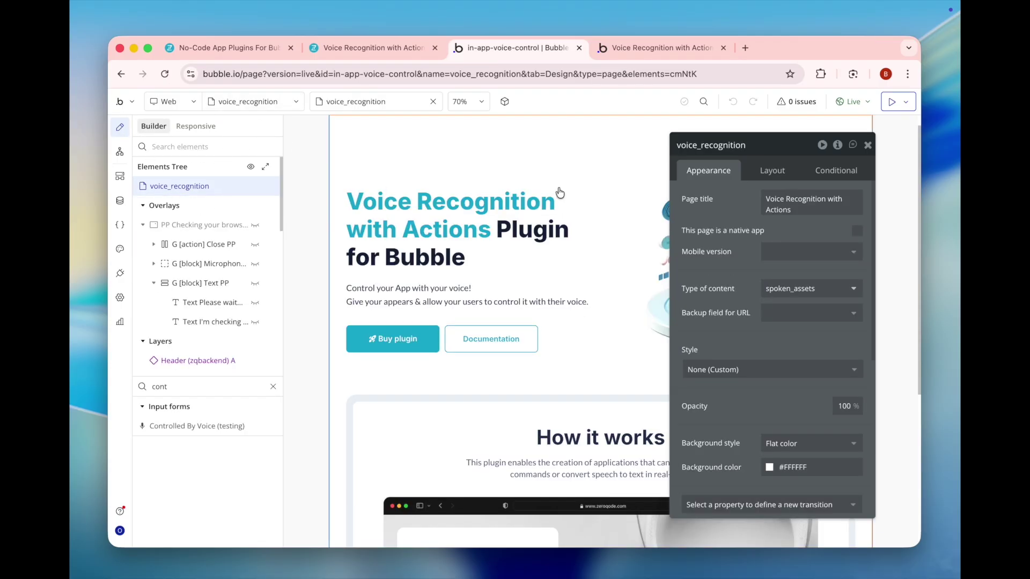
pyautogui.click(837, 146)
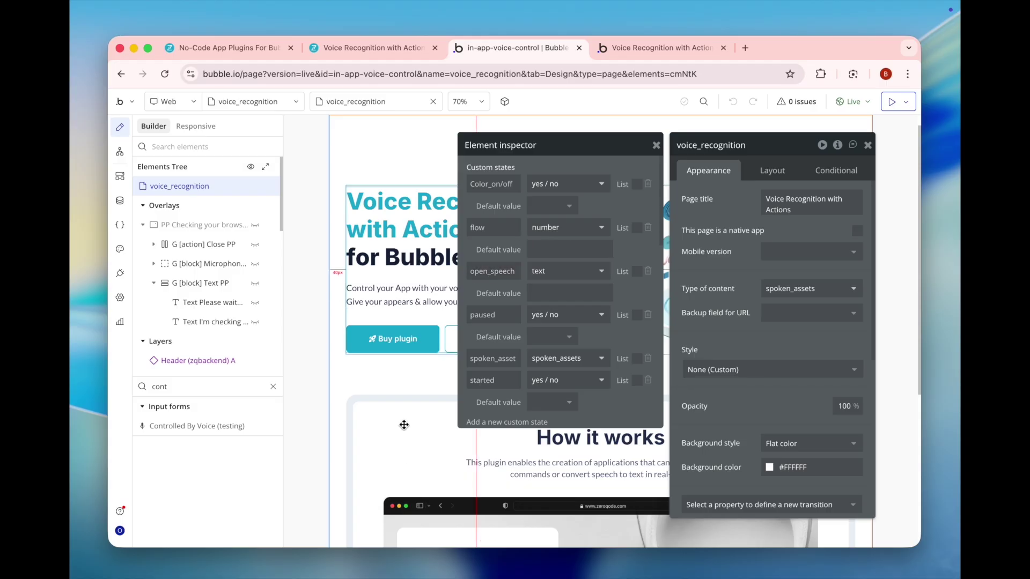
pyautogui.click(389, 501)
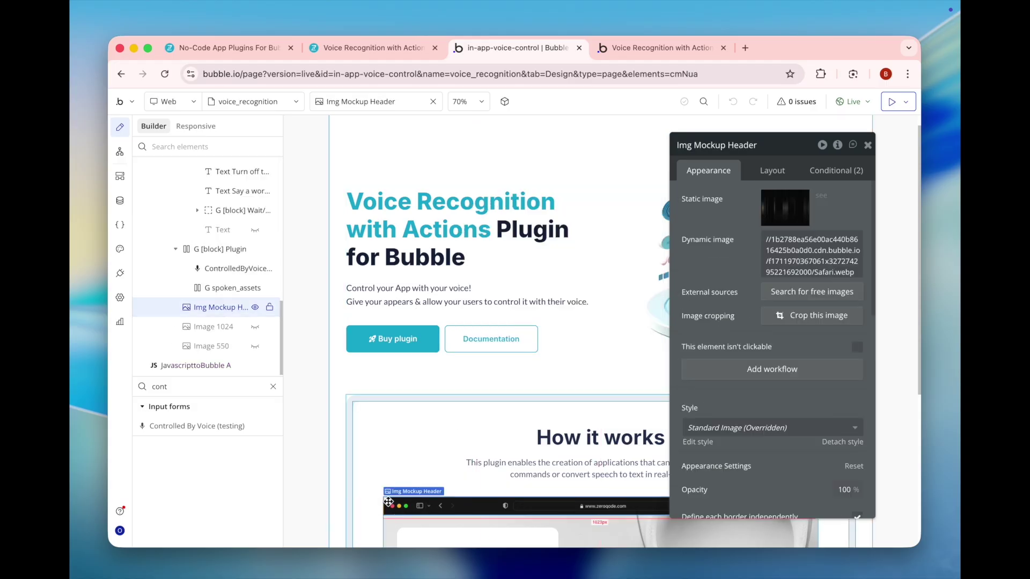
pyautogui.click(213, 268)
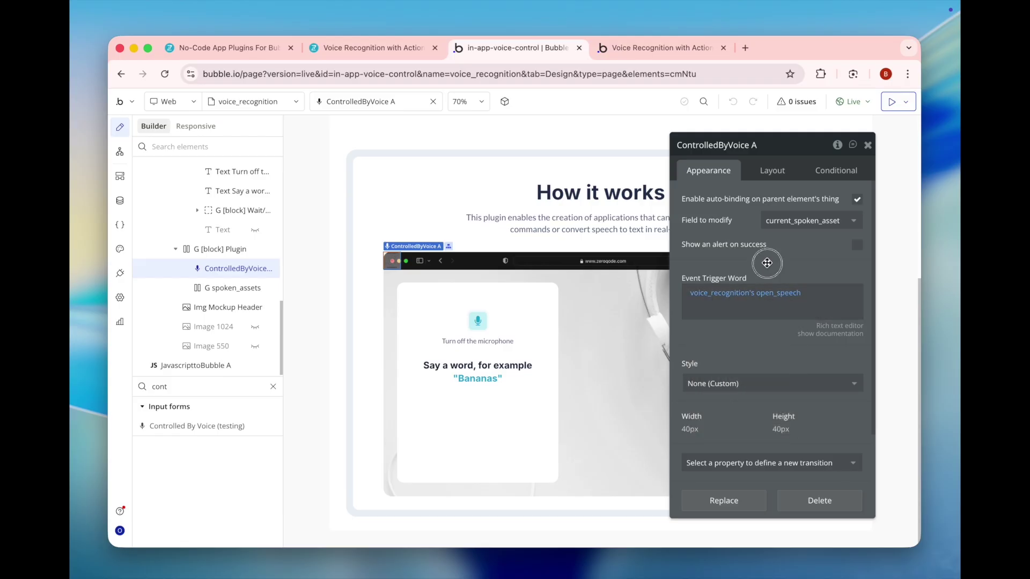
# Step: Show the PP Checking your browser popup and review the conditions of its "Please wait..." text
pyautogui.scroll(5, 246, 172)
pyautogui.click(250, 225)
pyautogui.click(252, 226)
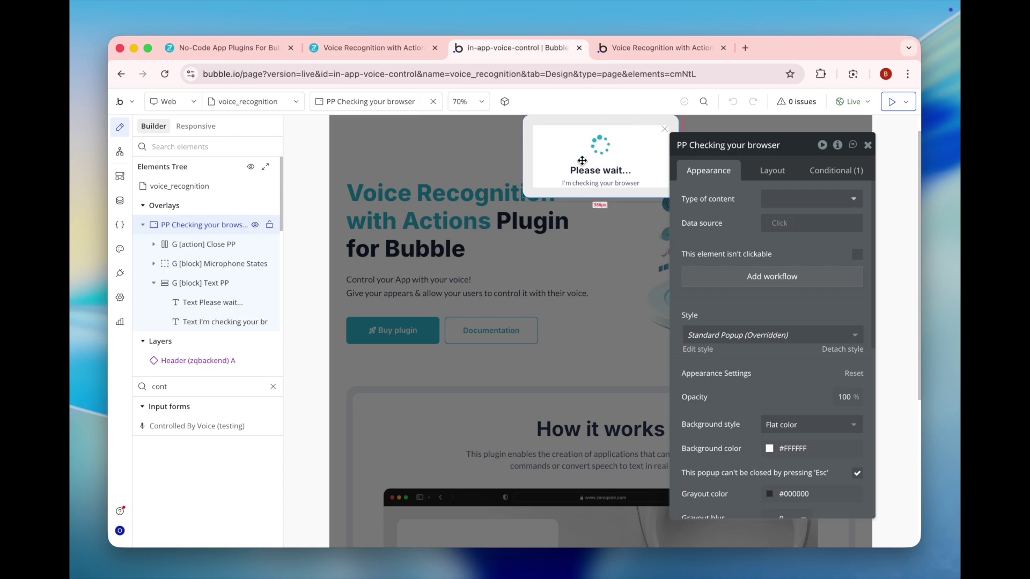
pyautogui.click(606, 170)
pyautogui.click(816, 171)
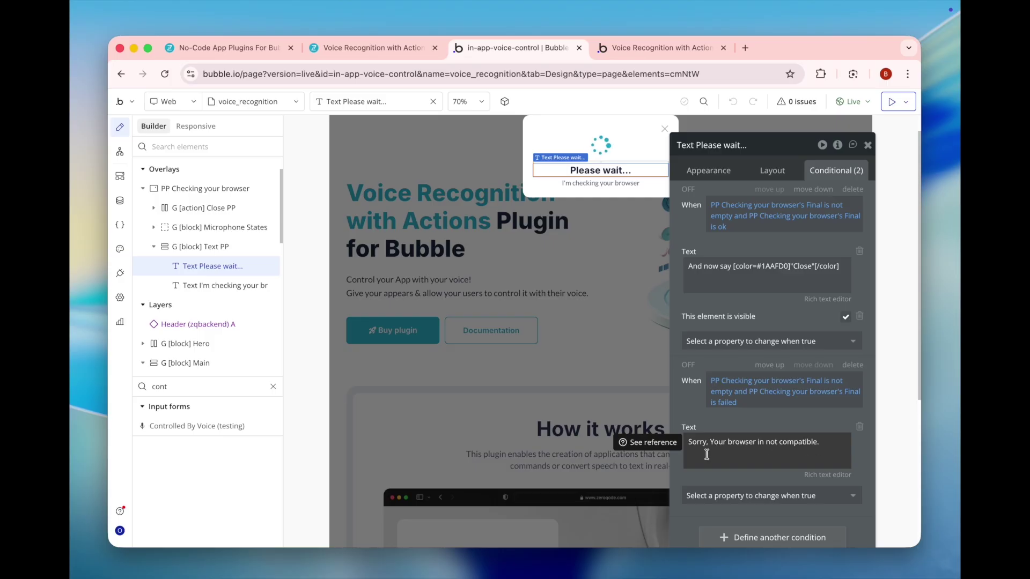
# Step: Open the click workflow of the G [action] Microphone group and inspect its Pause Mic/Listening action
pyautogui.click(458, 384)
pyautogui.scroll(-5, 460, 379)
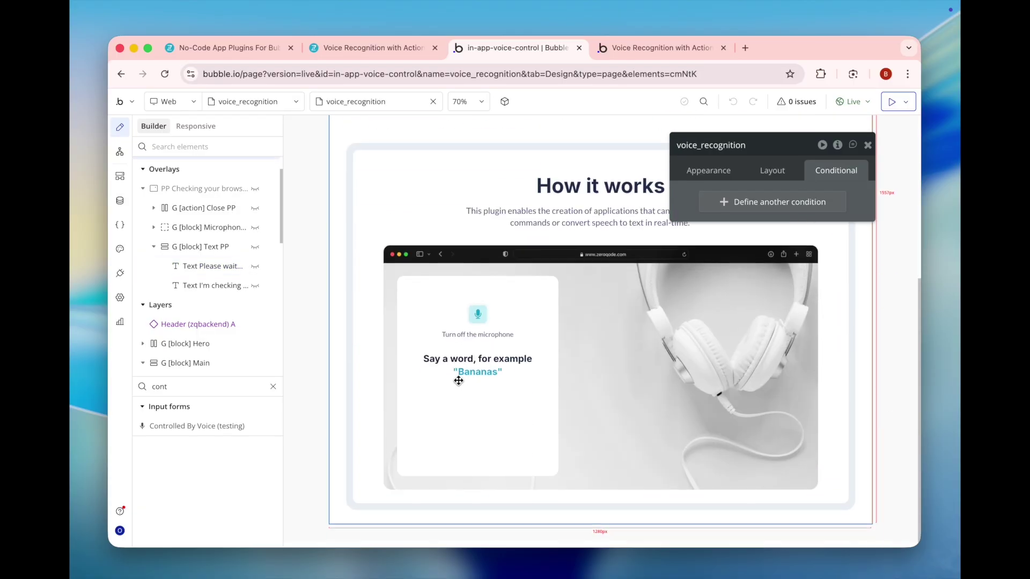
pyautogui.click(469, 325)
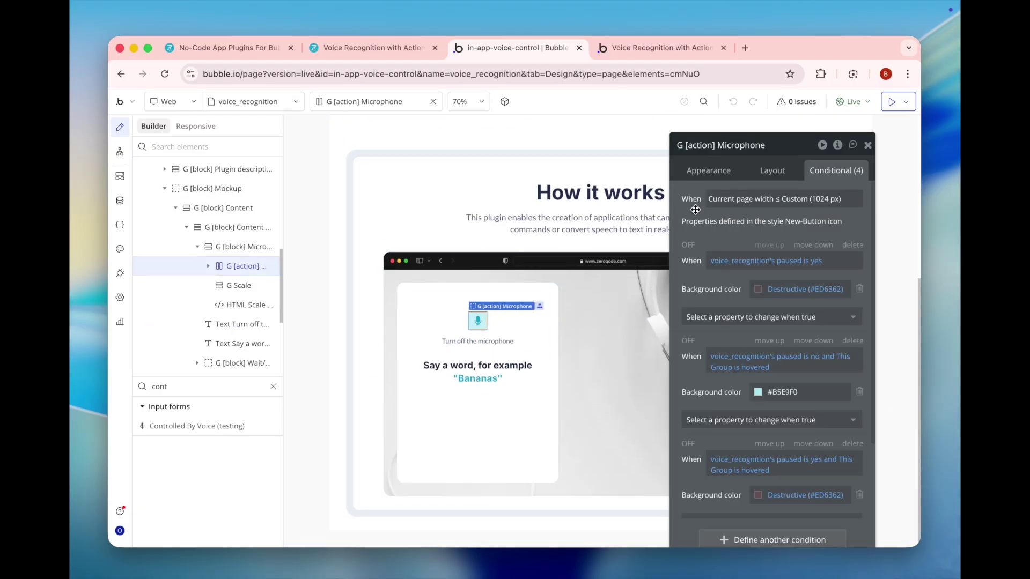
pyautogui.click(713, 170)
pyautogui.click(727, 277)
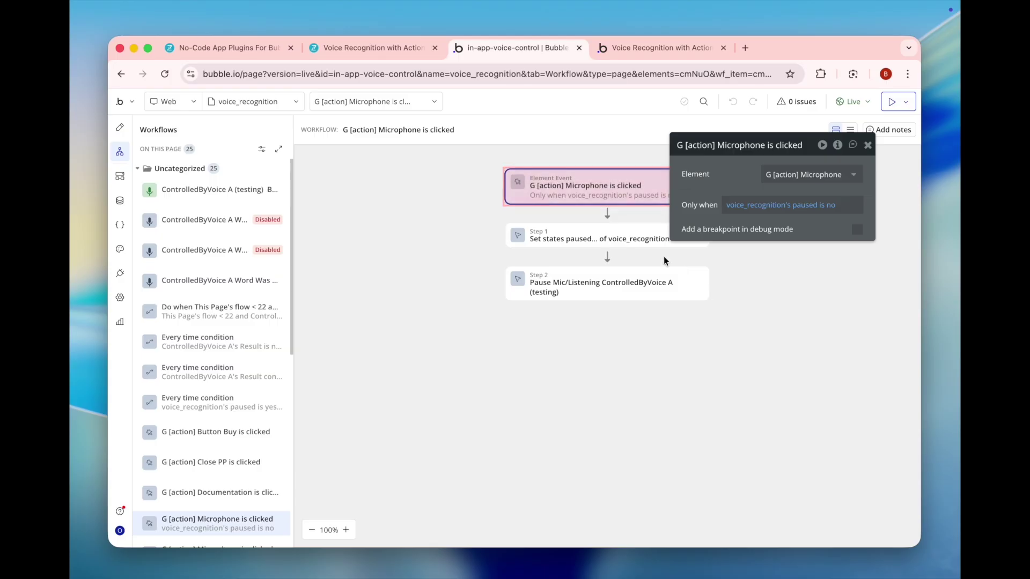
pyautogui.click(598, 283)
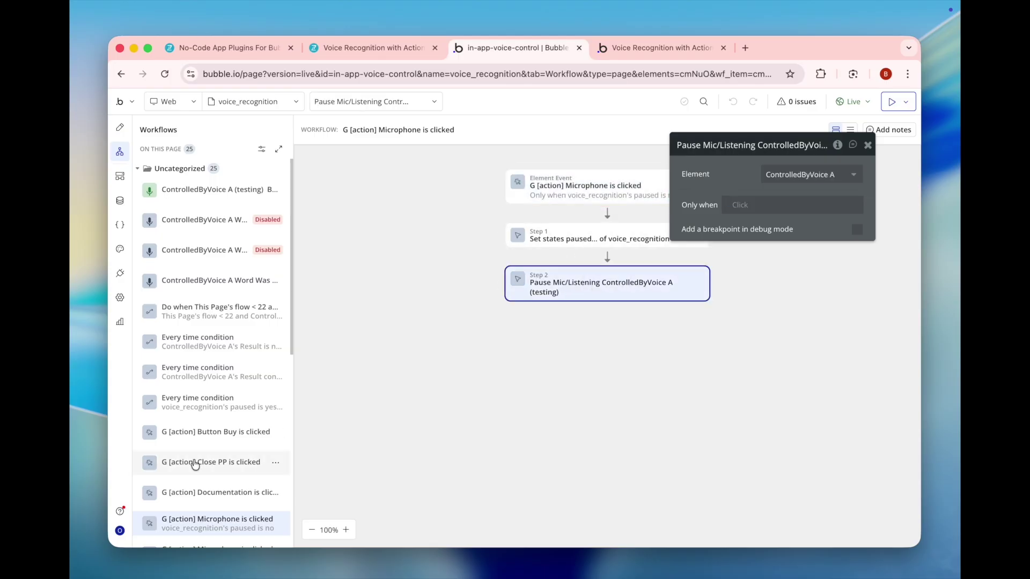
# Step: Inspect the Resume Mic/Listening and Set states actions in the Microphone workflow that runs when paused is yes
pyautogui.scroll(-1, 191, 462)
pyautogui.click(191, 533)
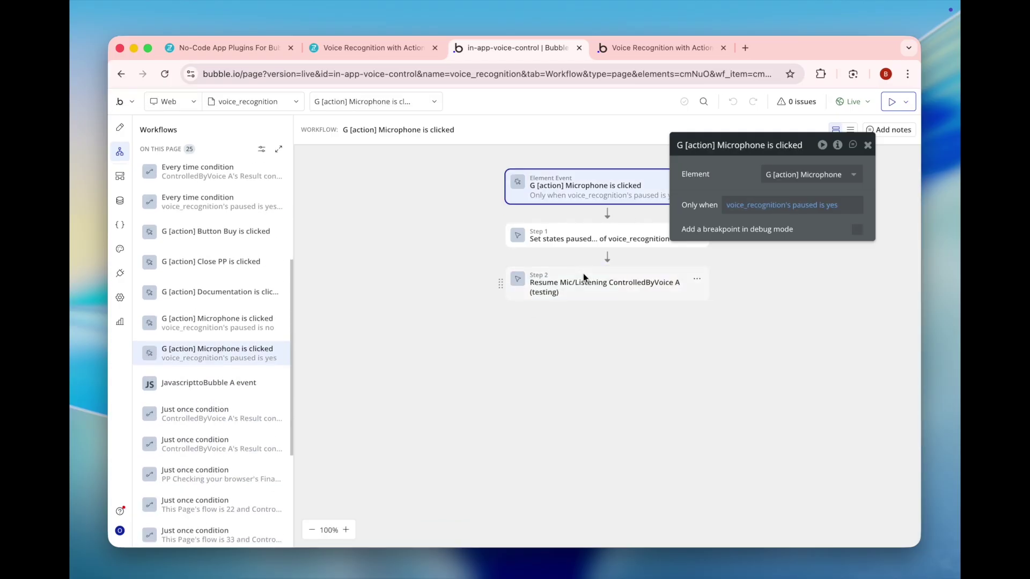
pyautogui.click(630, 282)
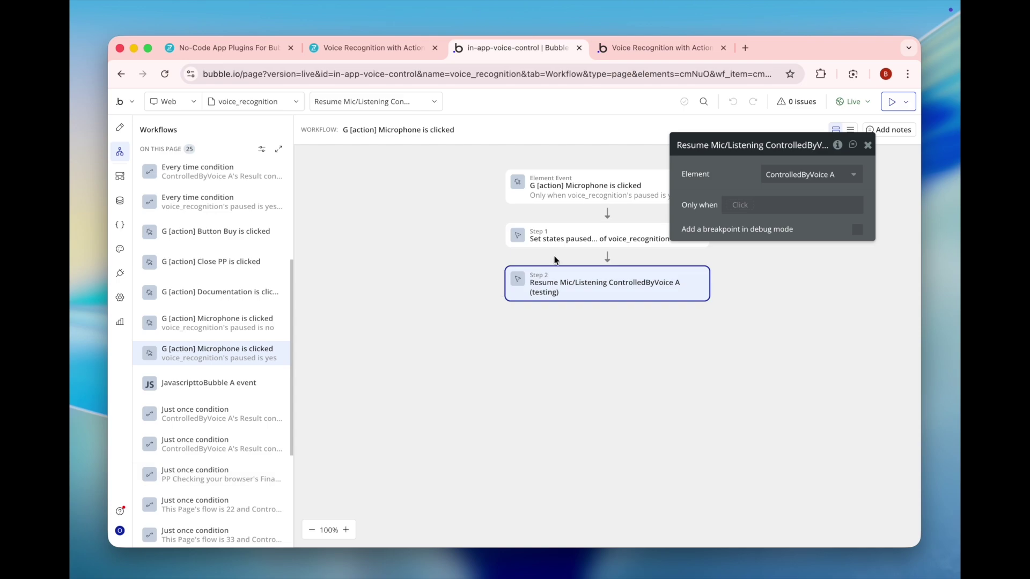
pyautogui.click(578, 241)
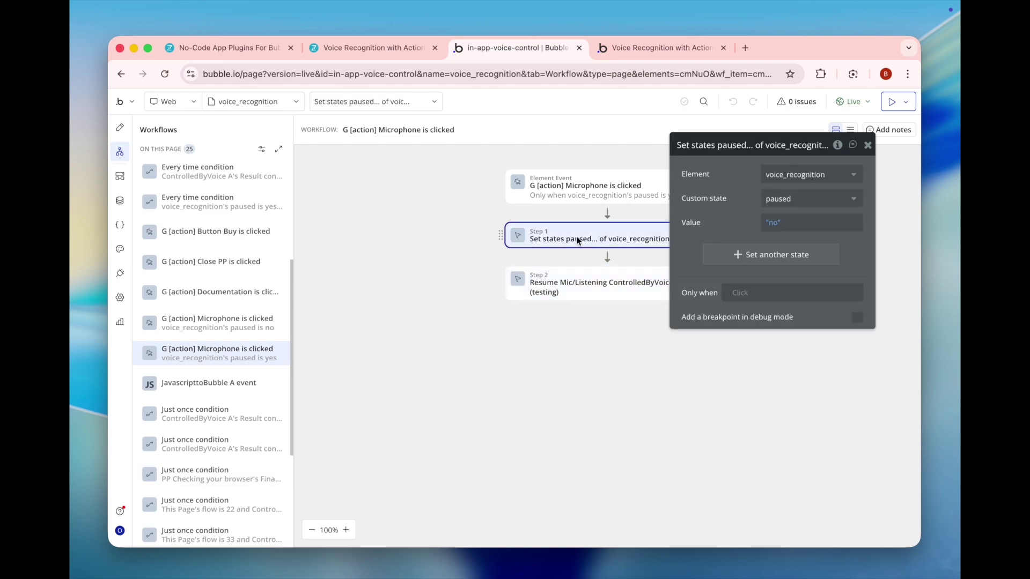
pyautogui.click(799, 176)
pyautogui.click(744, 177)
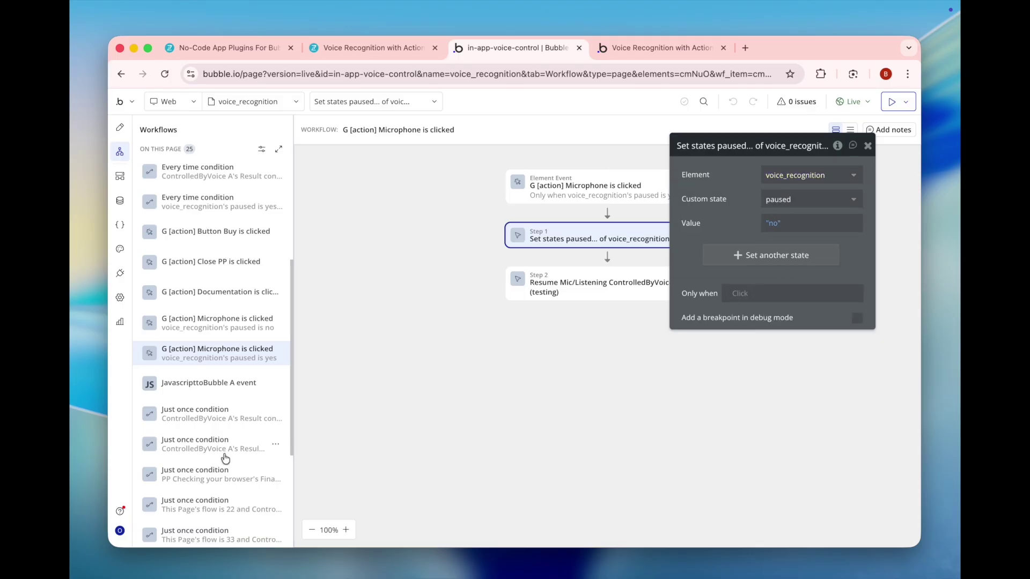
# Step: Inspect the Pause Mic/Listening and Set states actions in the Microphone workflow that runs when paused is no
pyautogui.click(212, 325)
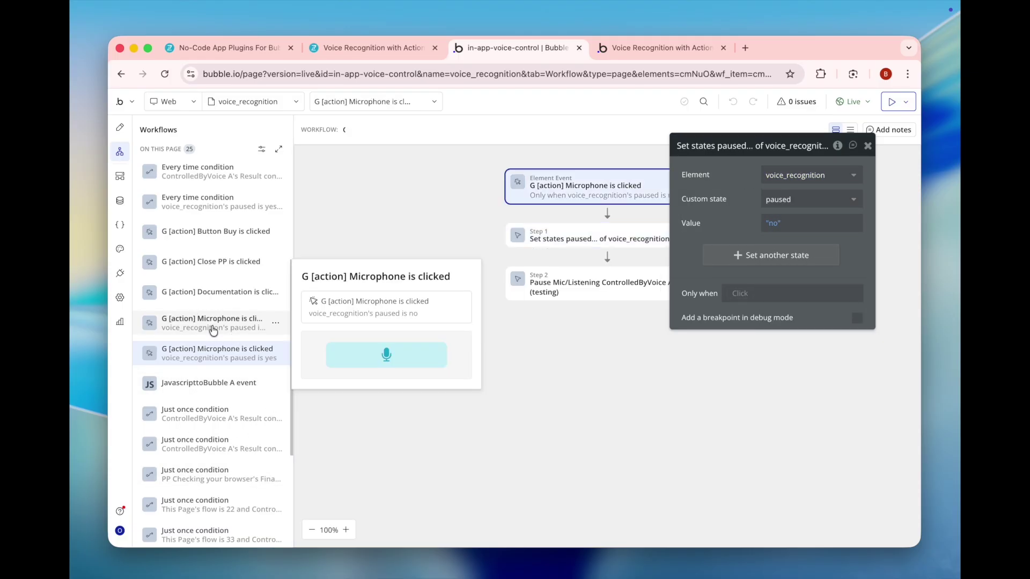
pyautogui.click(556, 279)
pyautogui.click(608, 232)
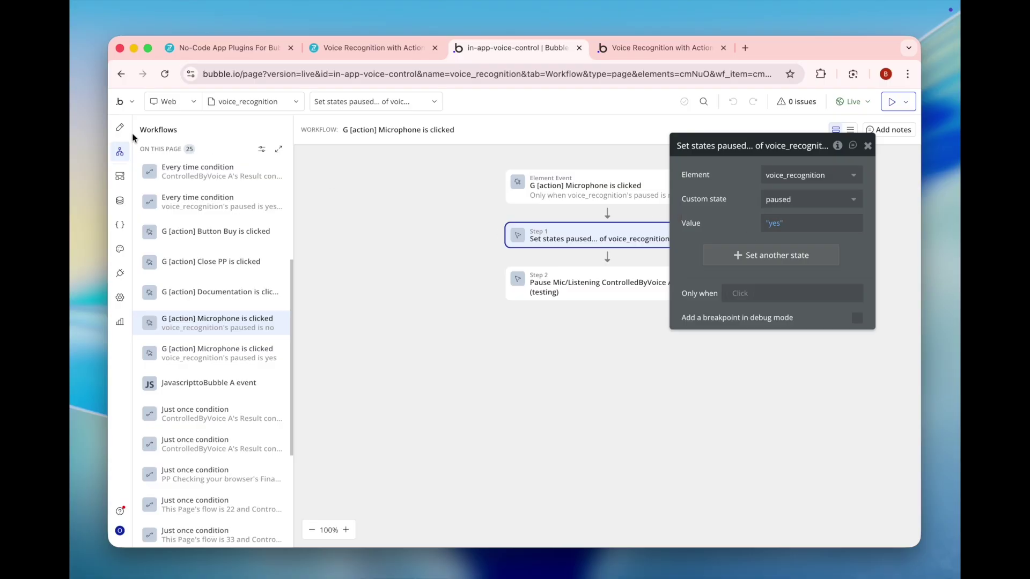
# Step: Inspect the Auto Listen Mode and open_speech state actions in the Just once workflow tied to the PP Checking your browser popup
pyautogui.scroll(-1, 186, 326)
pyautogui.scroll(-5, 187, 326)
pyautogui.click(184, 322)
pyautogui.click(196, 287)
pyautogui.click(551, 292)
pyautogui.click(569, 240)
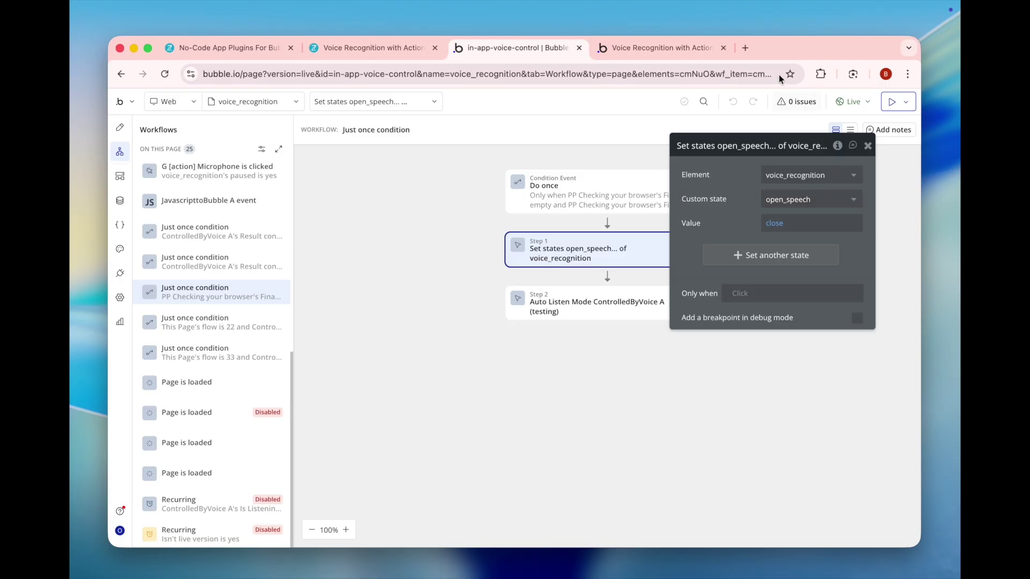
# Step: Switch to the app preview, allow microphone access this time, and bring the voice demo under How it works into view
pyautogui.click(680, 56)
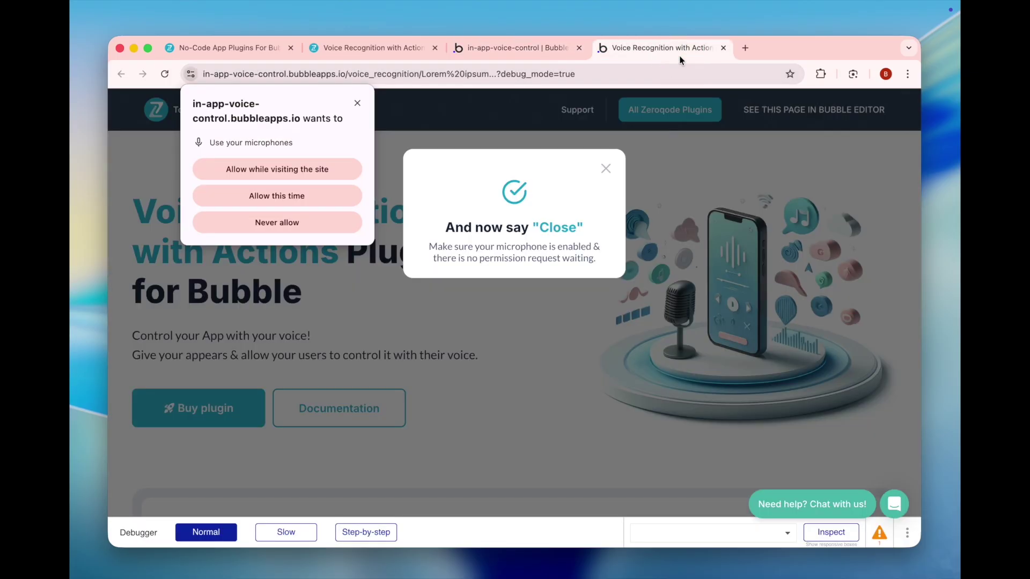
pyautogui.click(316, 192)
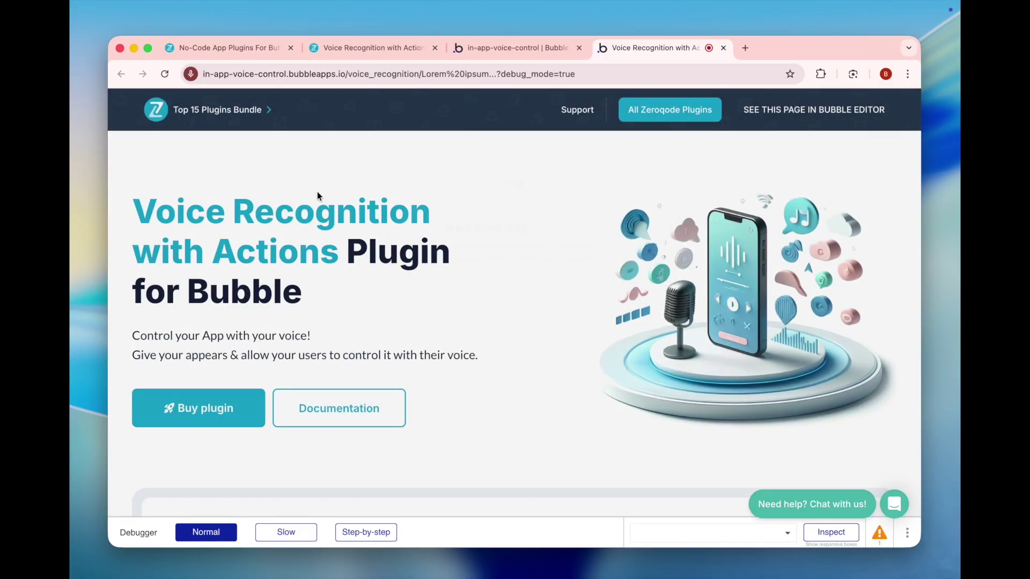
pyautogui.scroll(-10, 317, 192)
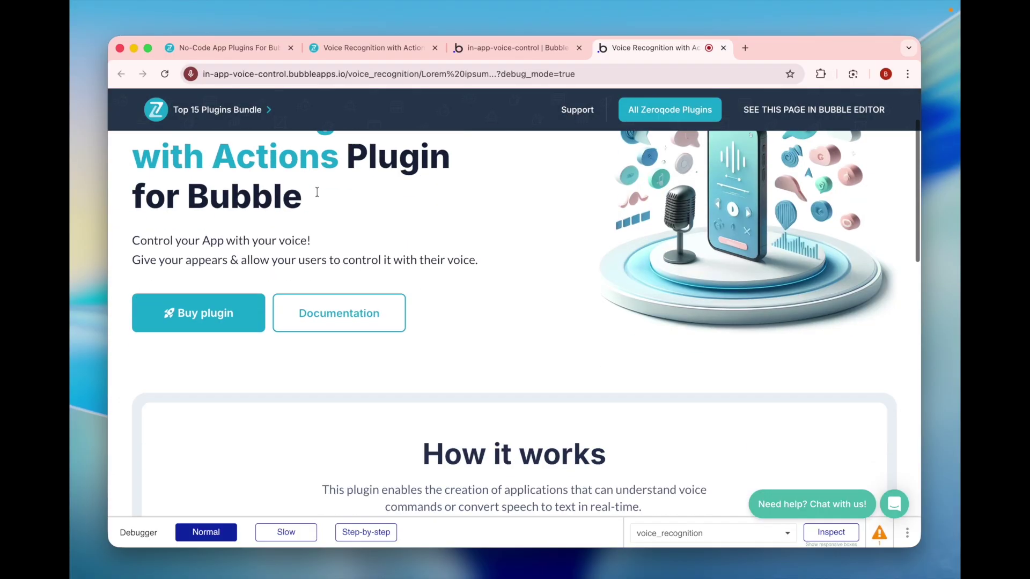
pyautogui.scroll(-3, 317, 194)
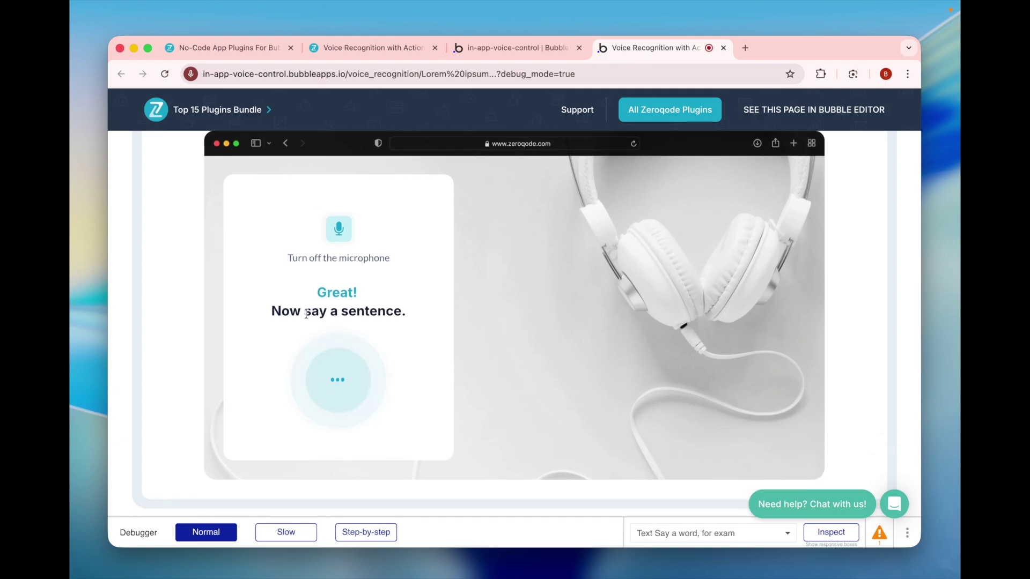
pyautogui.scroll(1, 307, 311)
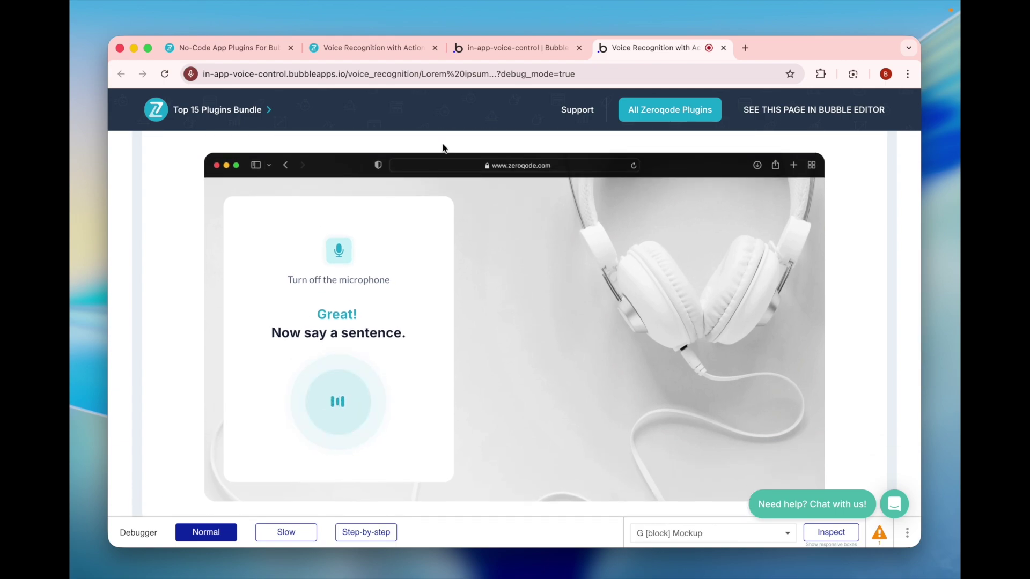
# Step: Return to the editor's page design, review the G [block] Mockup group's conditions, and switch back to the app preview
pyautogui.click(489, 48)
pyautogui.click(119, 128)
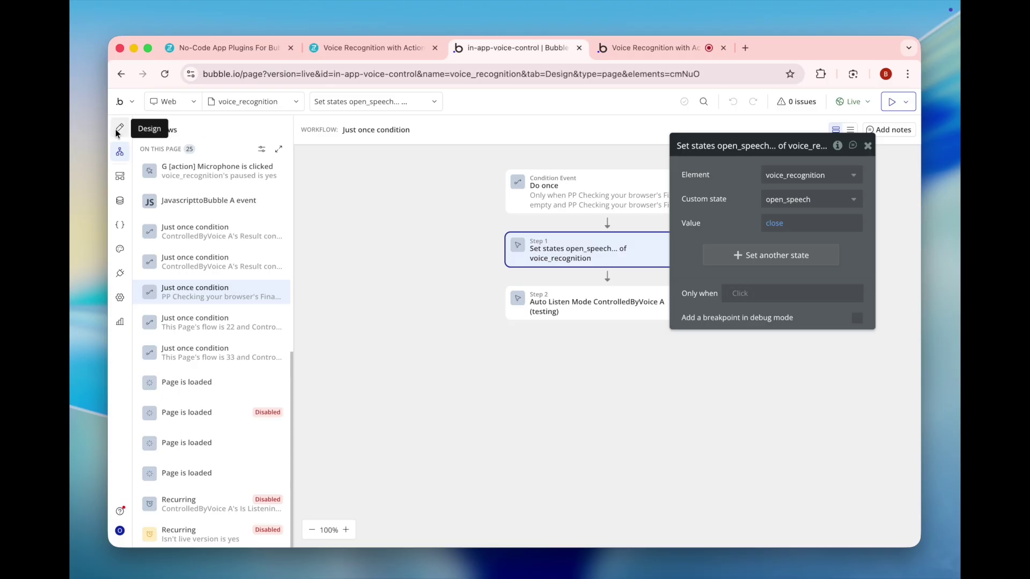
pyautogui.click(398, 276)
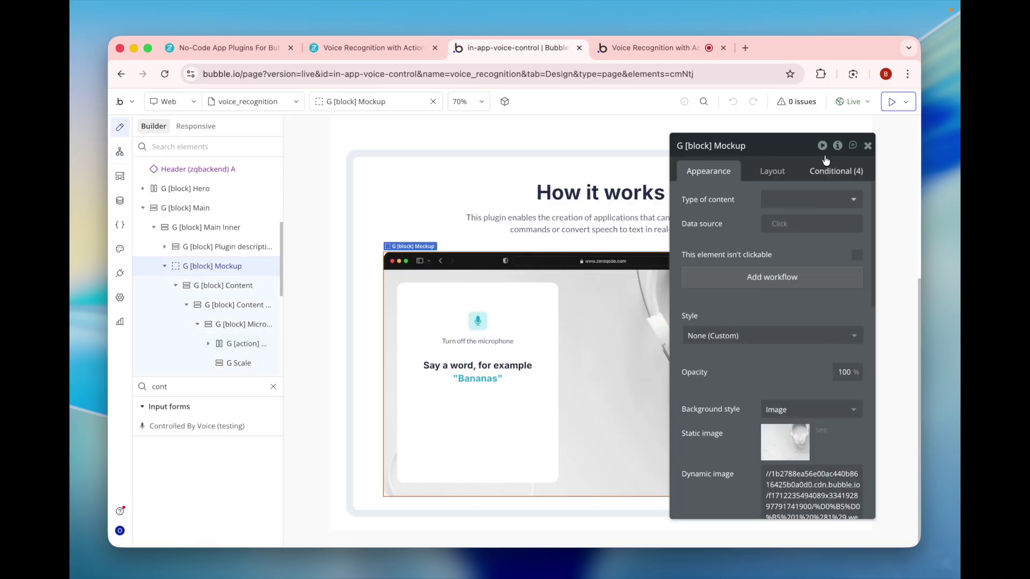
pyautogui.click(833, 170)
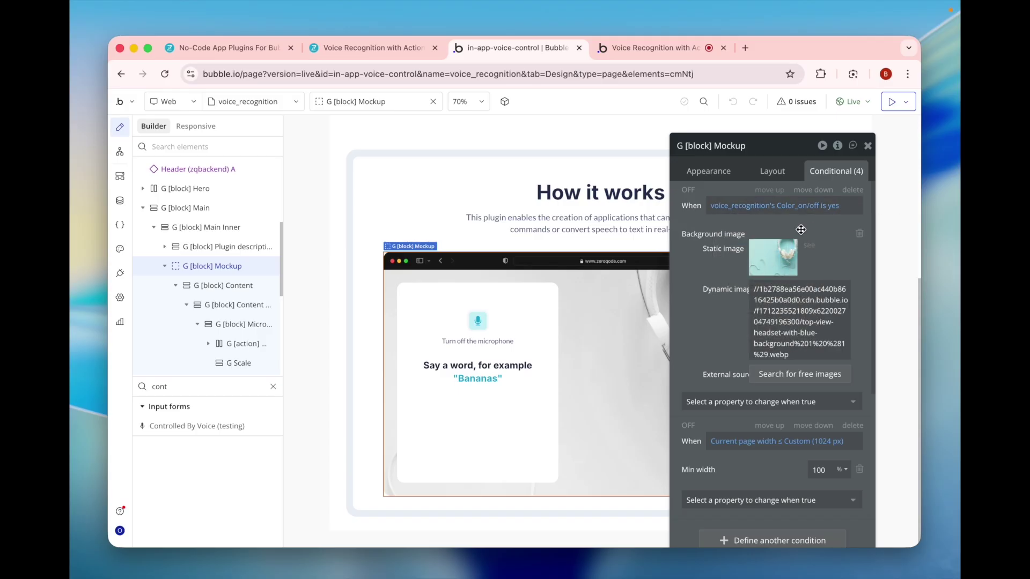
pyautogui.scroll(-3, 754, 307)
pyautogui.scroll(-1, 754, 306)
pyautogui.scroll(4, 754, 307)
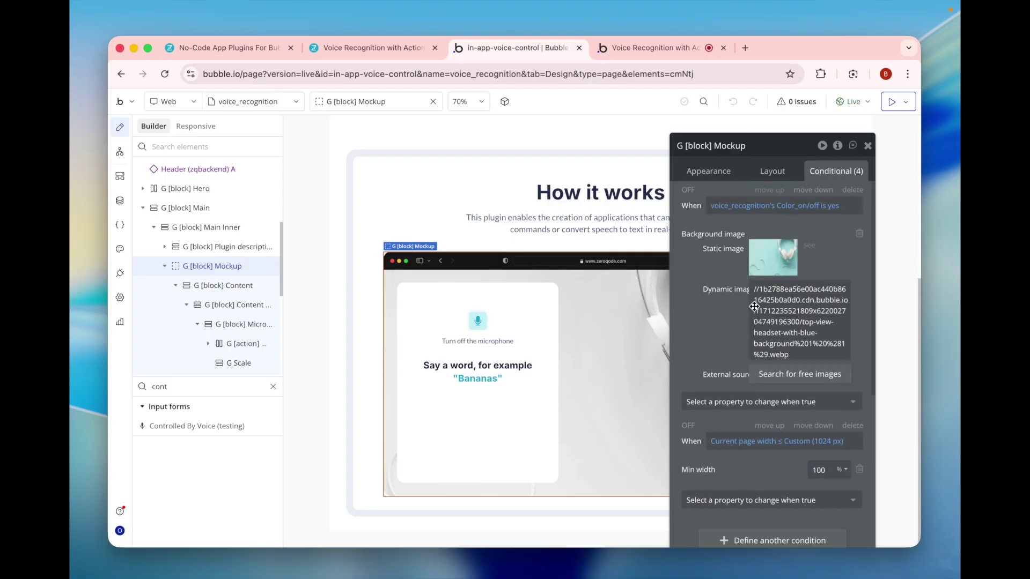
pyautogui.click(612, 46)
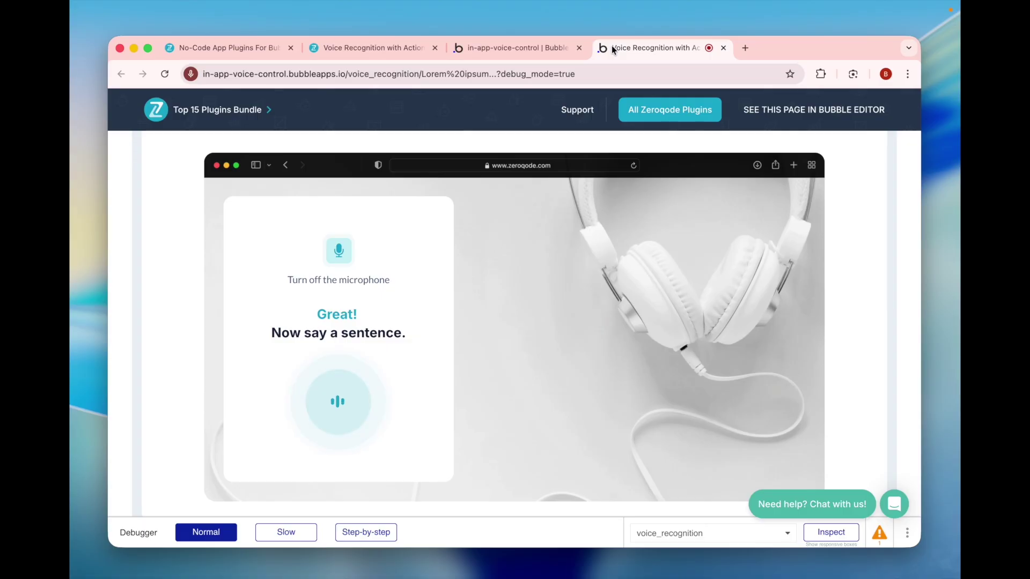